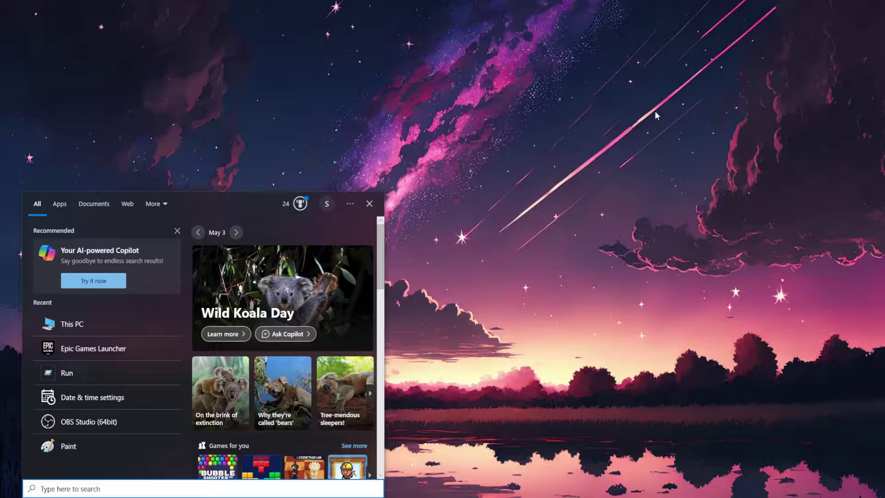
pyautogui.write('this pc')
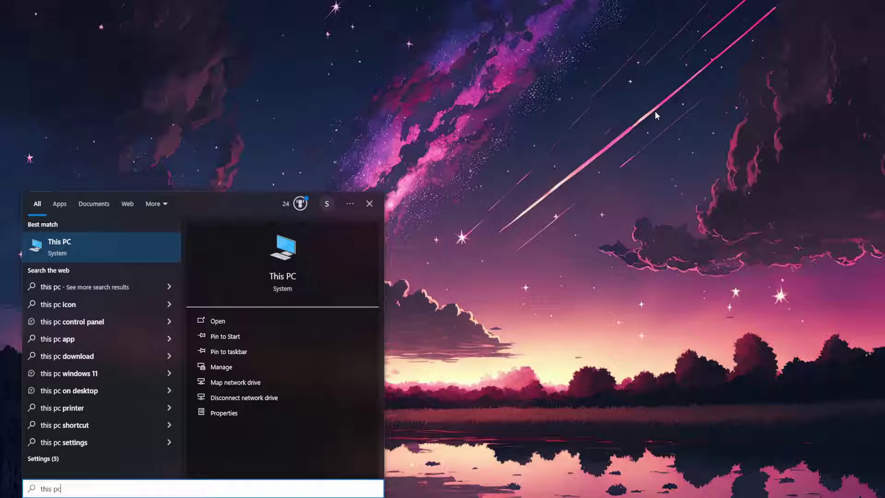
# - Open Local Disk (C:) from This PC in a repositioned File Explorer window
pyautogui.click(73, 243)
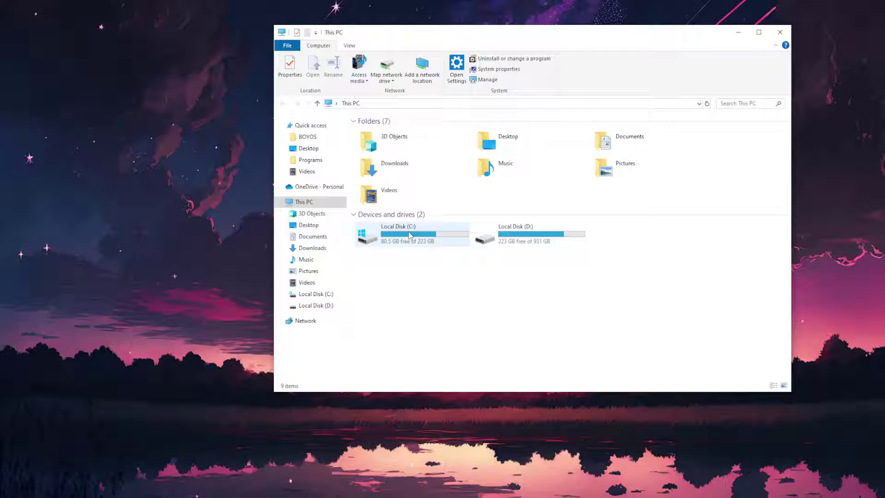
pyautogui.moveTo(636, 39); pyautogui.dragTo(565, 57)
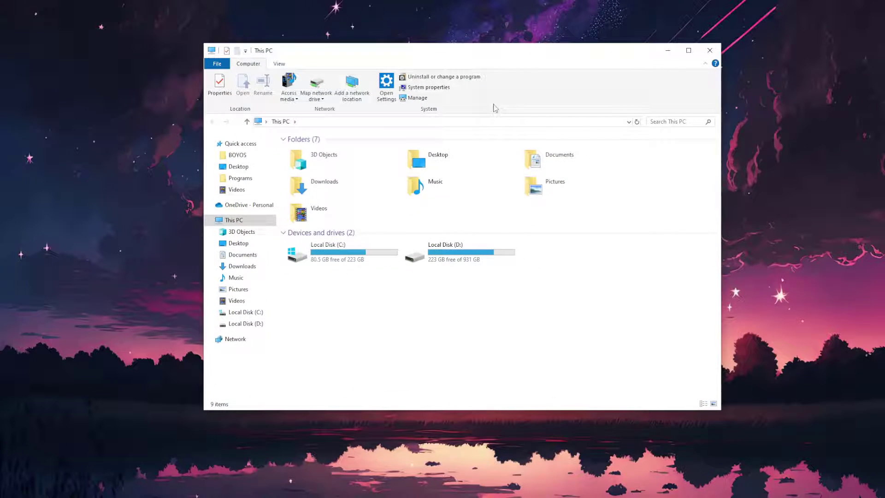
pyautogui.doubleClick(340, 256)
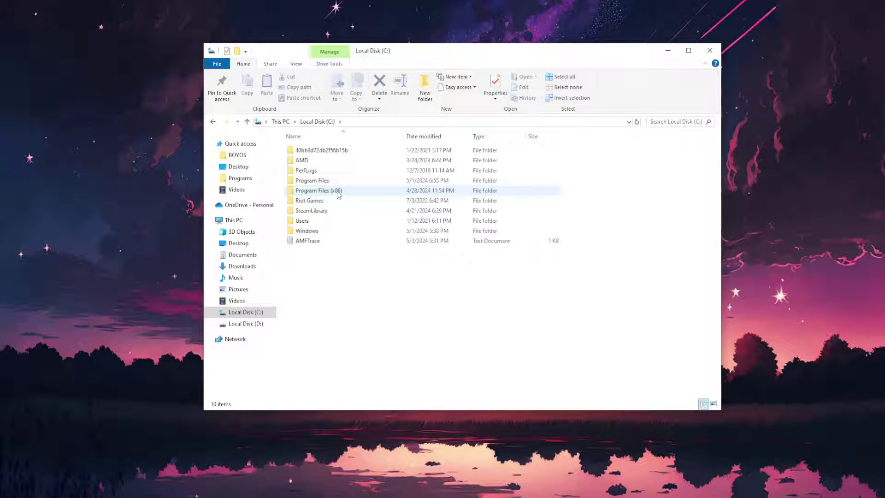
pyautogui.doubleClick(312, 191)
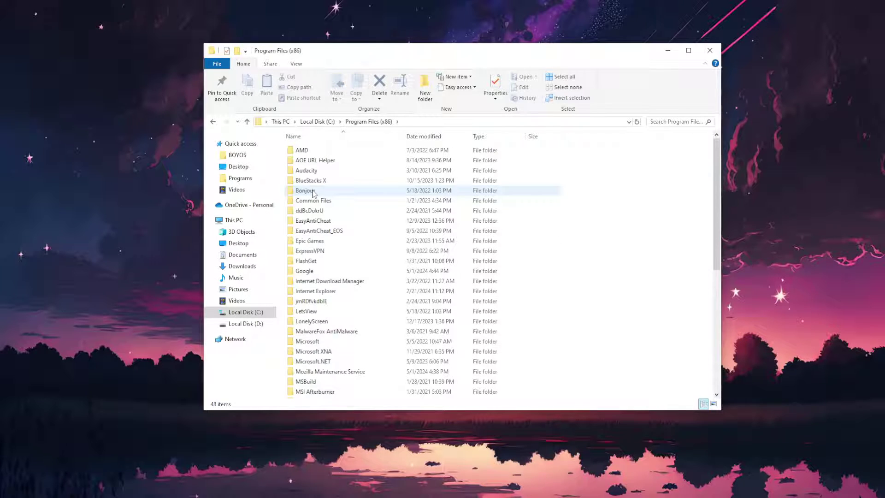
pyautogui.click(306, 171)
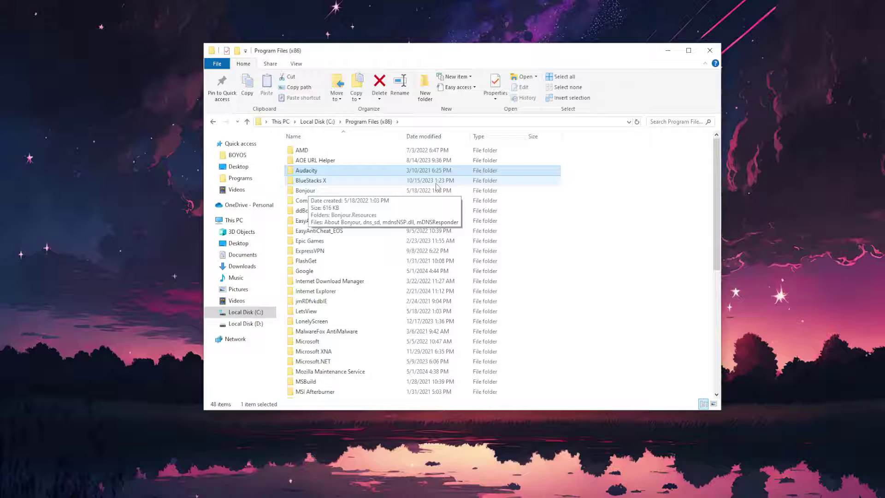
pyautogui.click(356, 222)
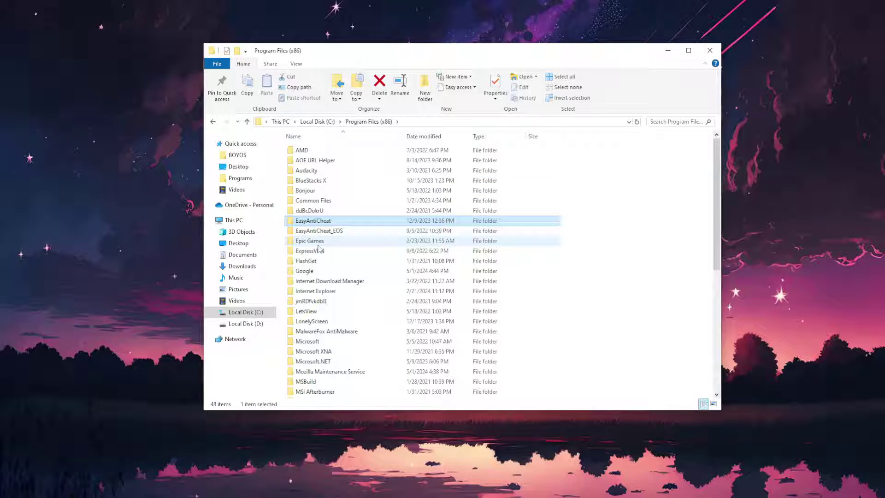
pyautogui.moveTo(310, 241)
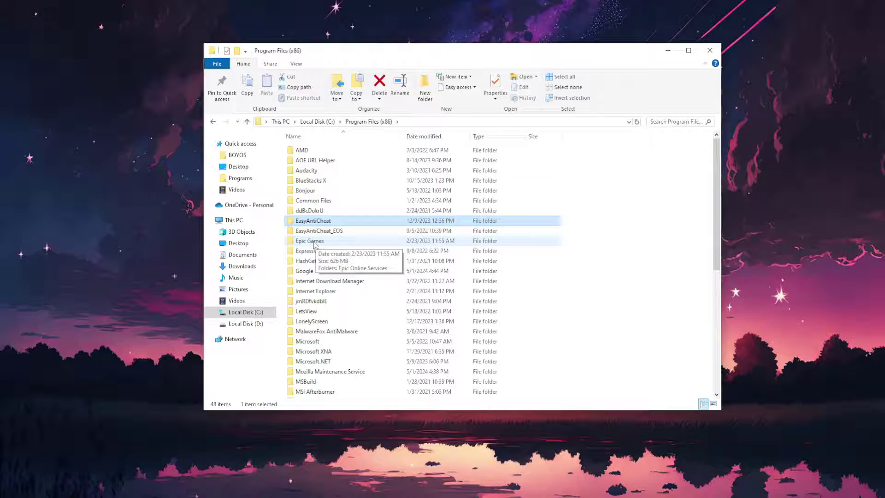
pyautogui.rightClick(315, 242)
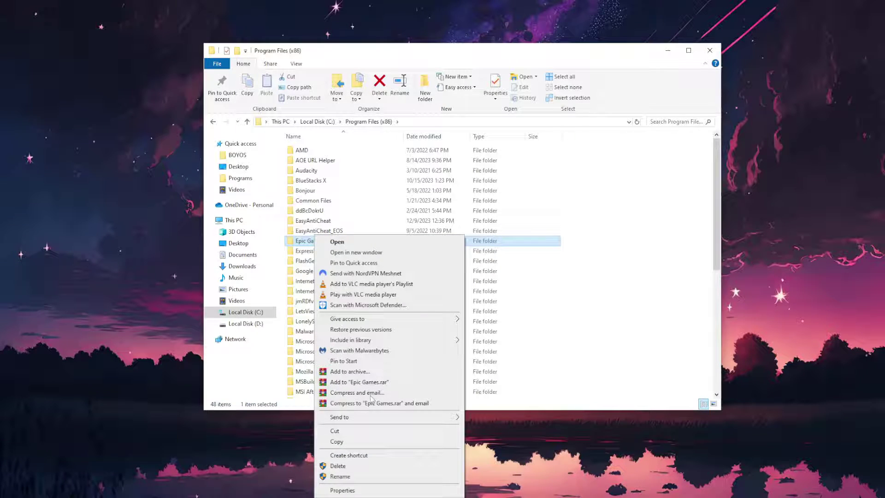
pyautogui.click(303, 243)
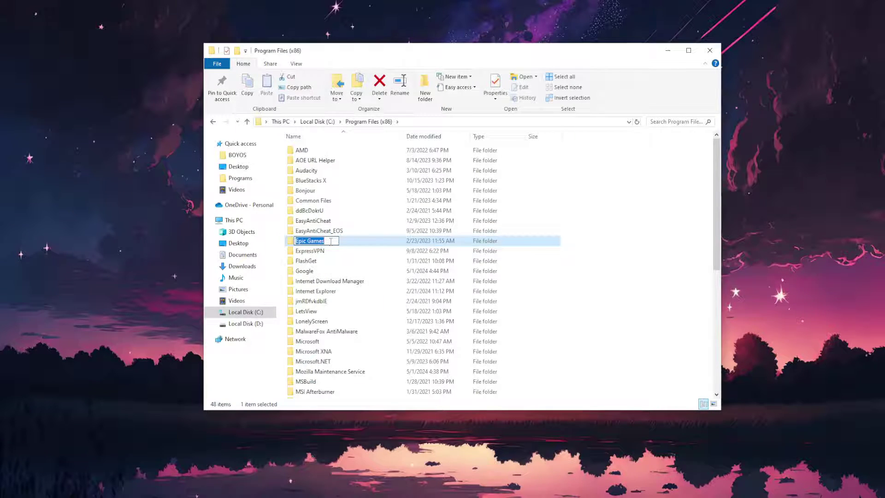
# - Open C:\Program Files and delete the Electronic Arts folder
pyautogui.click(211, 123)
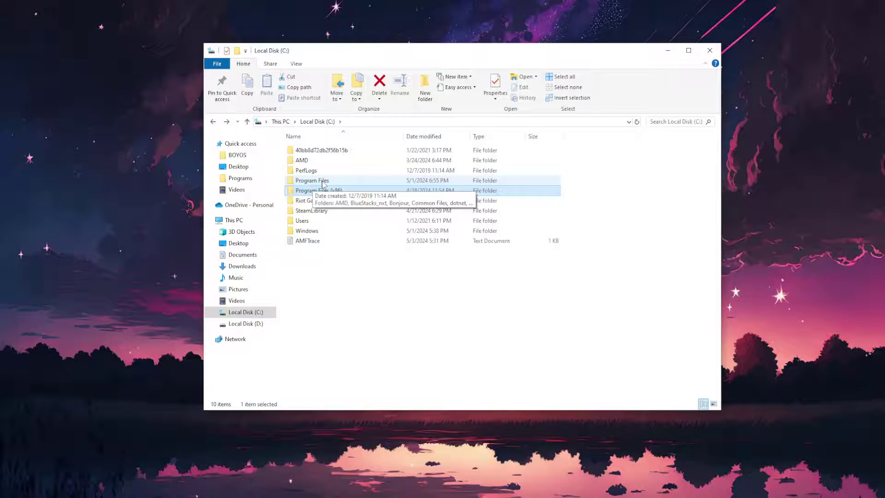
pyautogui.doubleClick(324, 182)
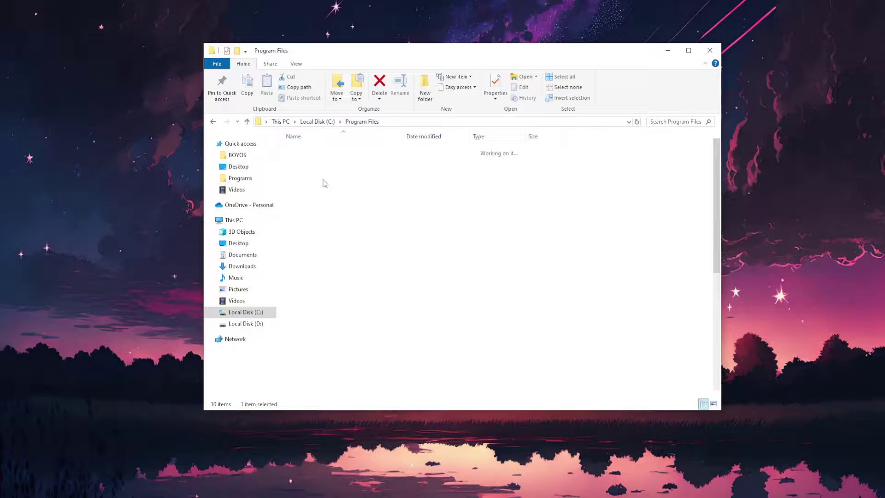
pyautogui.click(308, 200)
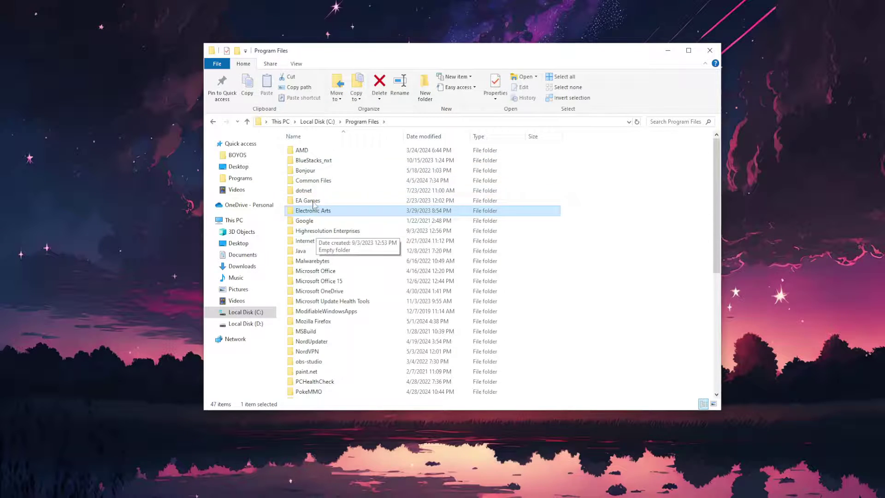
pyautogui.rightClick(315, 212)
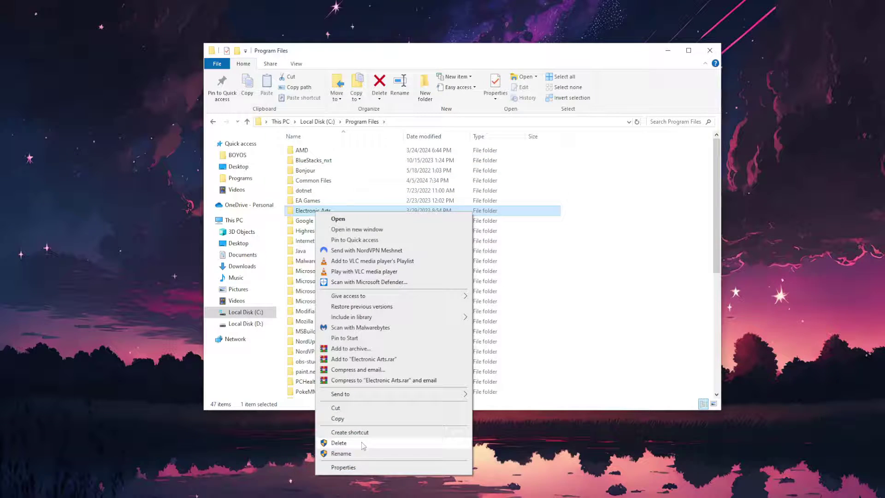
pyautogui.click(633, 195)
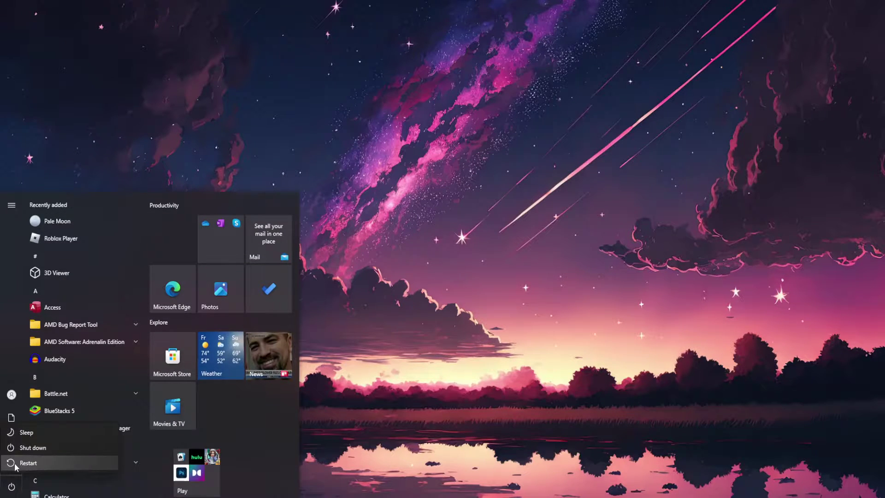
# - Close the Start menu's power options submenu, leaving Start open
pyautogui.press('Escape')
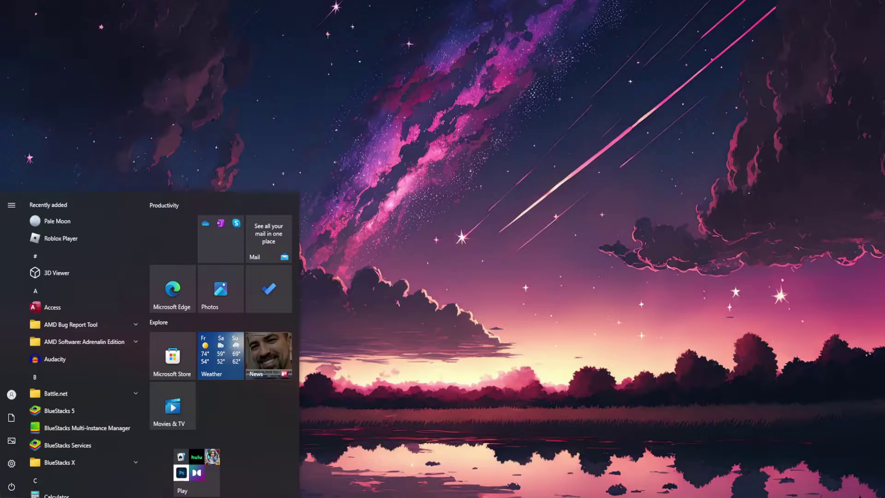